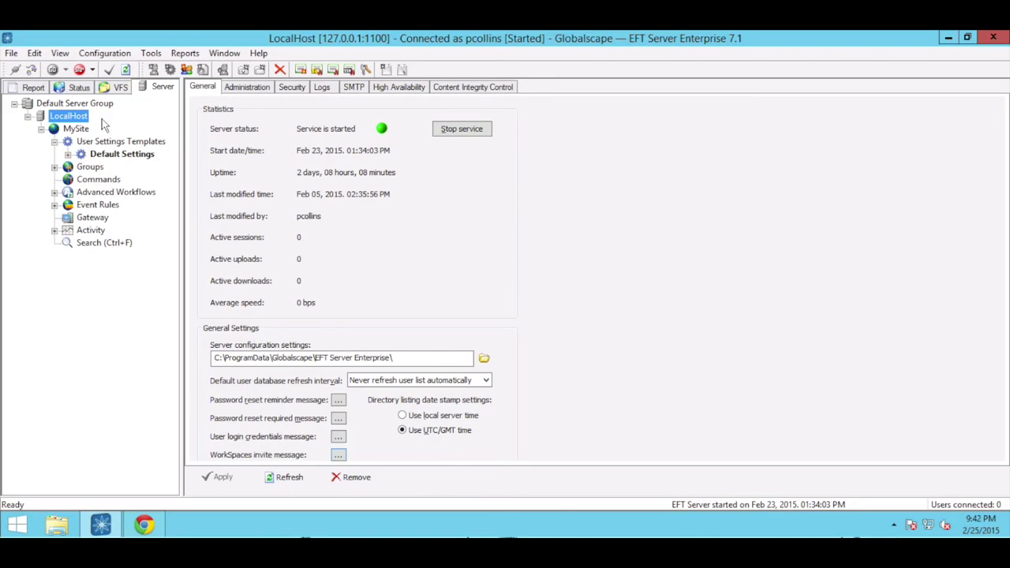
Enable Workspaces for MySite with invitations to new EFT users allowed, and apply the configuration
{"action": "left_click", "coordinate": [83, 129]}
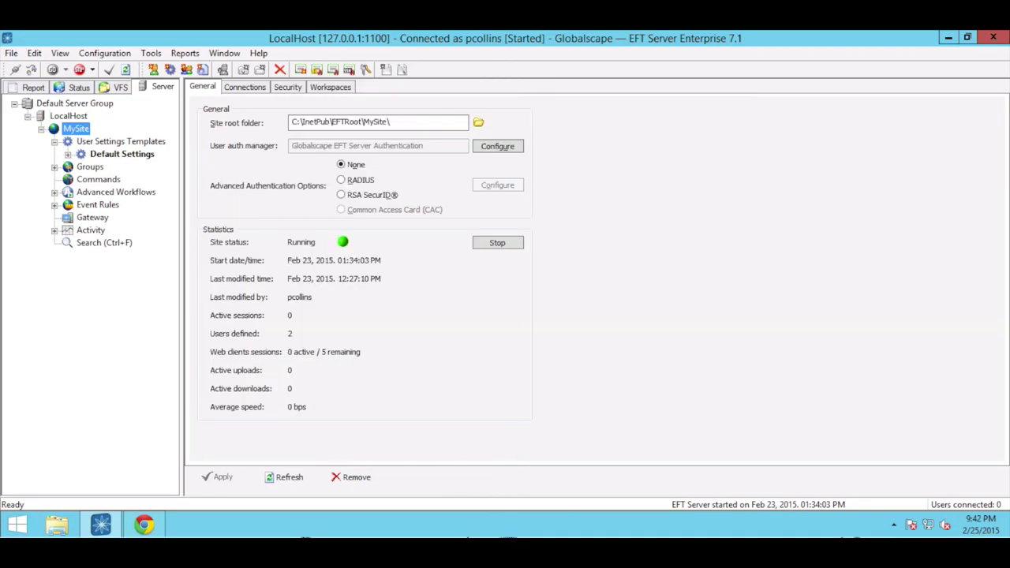
{"action": "left_click", "coordinate": [320, 92]}
{"action": "left_click", "coordinate": [267, 115]}
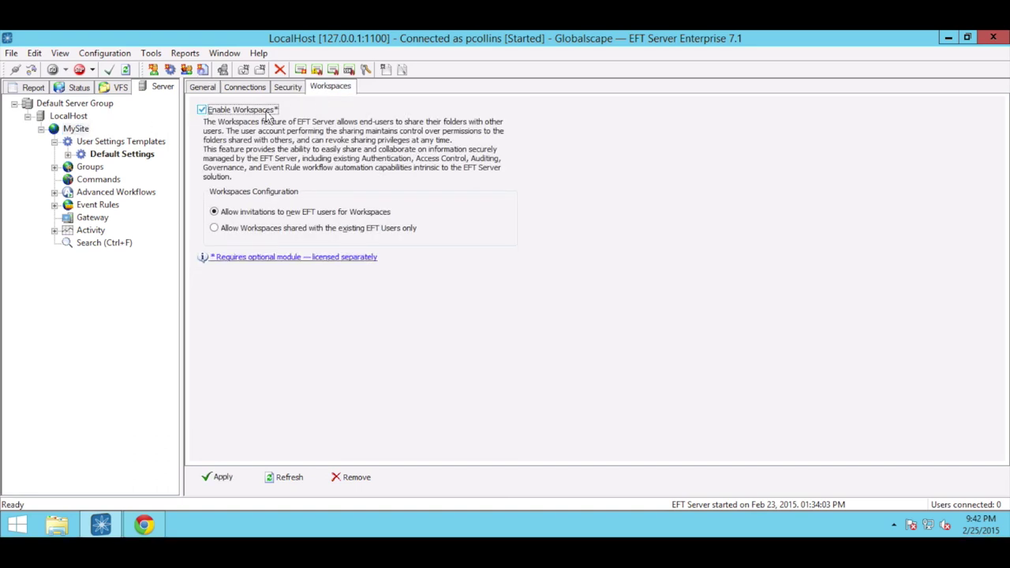
{"action": "left_click", "coordinate": [272, 231]}
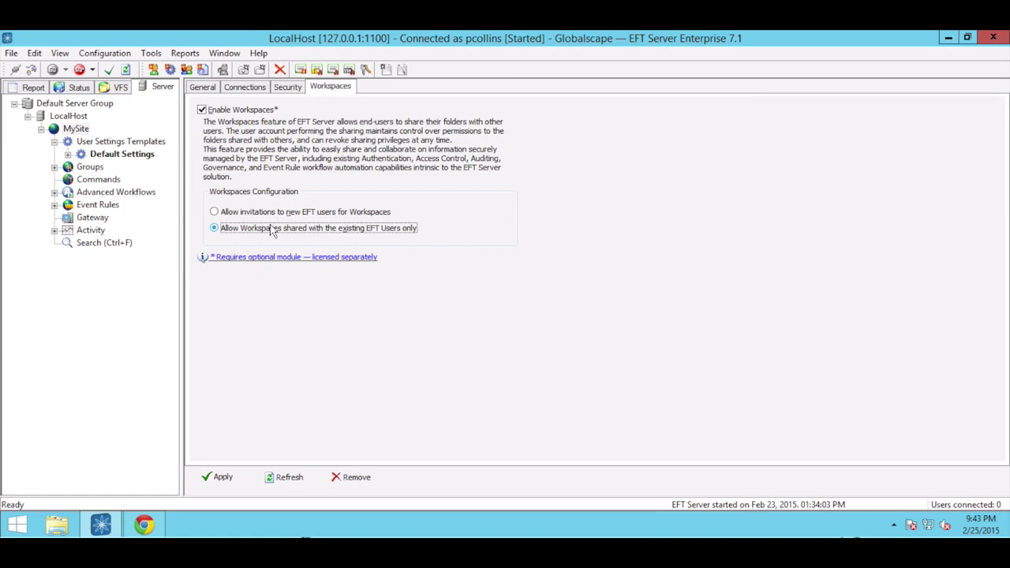
{"action": "left_click", "coordinate": [266, 214]}
{"action": "left_click", "coordinate": [217, 478]}
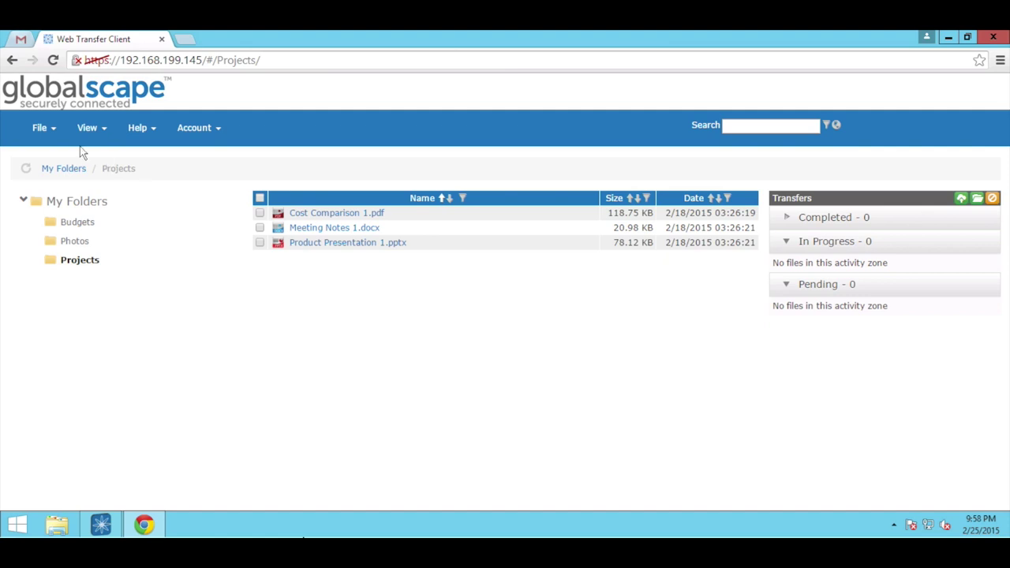
Share the Projects folder in My Folders as a Workspace with the invitee's e-mail address
{"action": "left_click", "coordinate": [52, 132]}
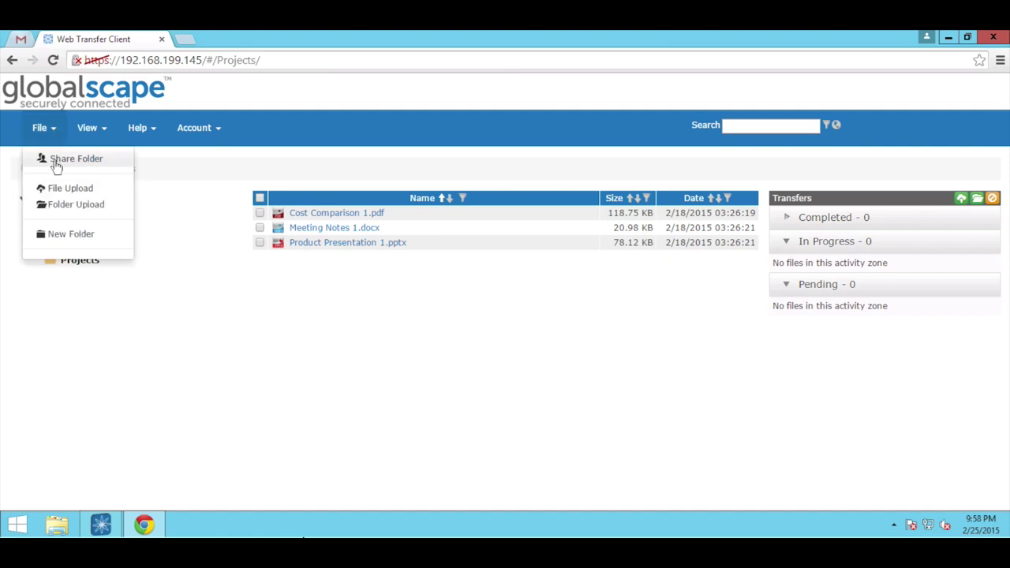
{"action": "left_click", "coordinate": [49, 134]}
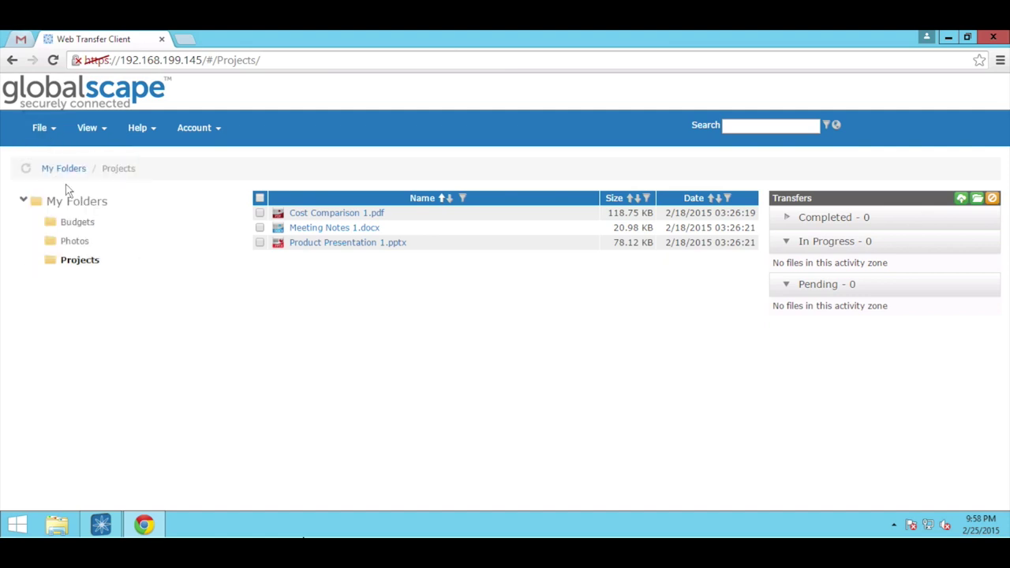
{"action": "left_click", "coordinate": [98, 205]}
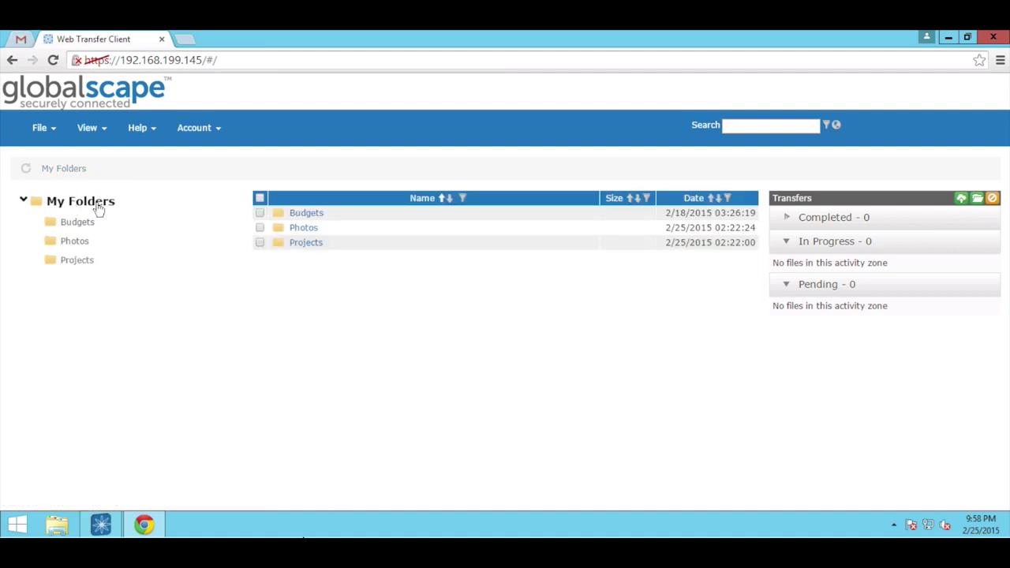
{"action": "left_click", "coordinate": [259, 243]}
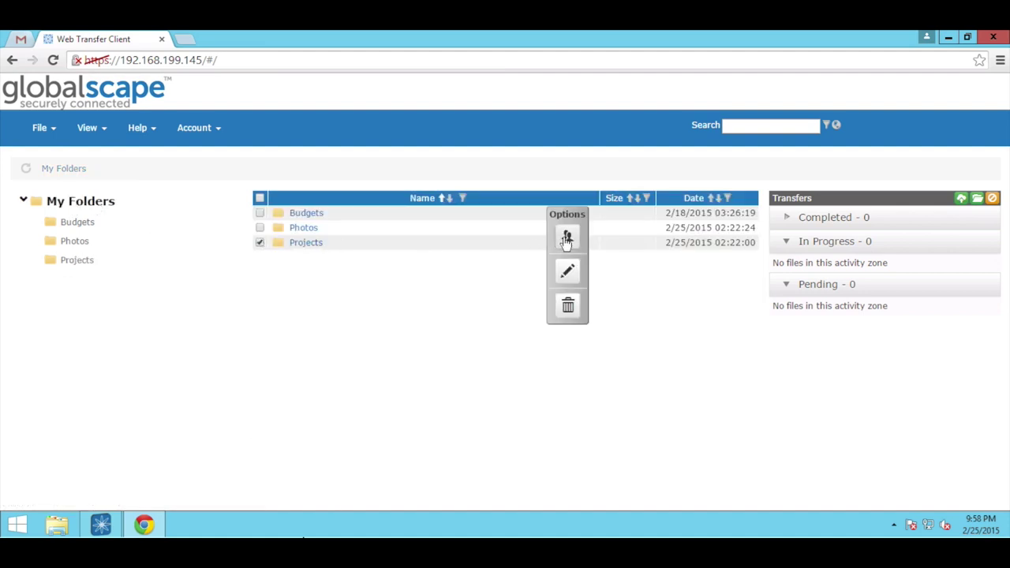
{"action": "left_click", "coordinate": [39, 131]}
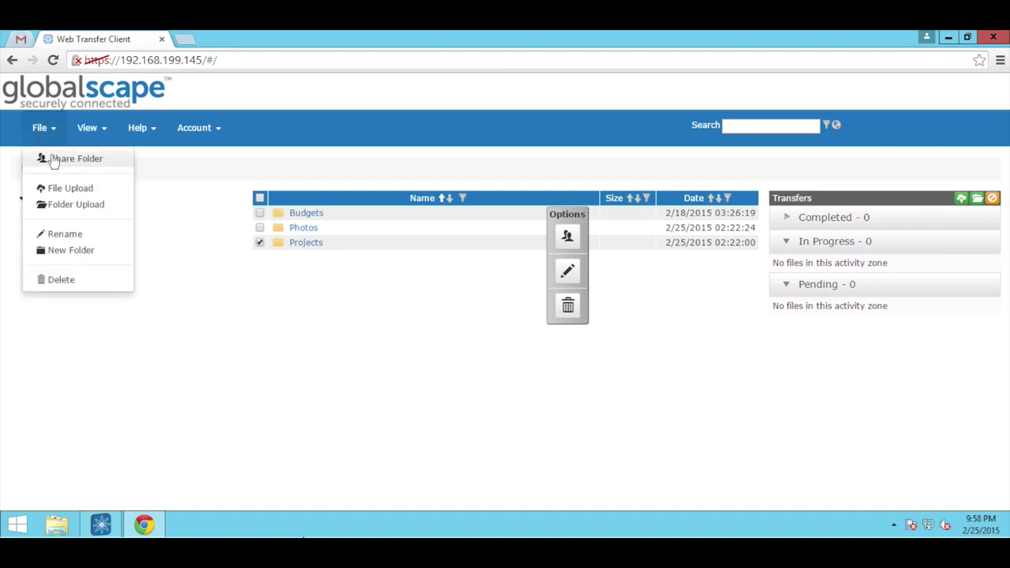
{"action": "left_click", "coordinate": [54, 160]}
{"action": "key", "text": "ctrl+v"}
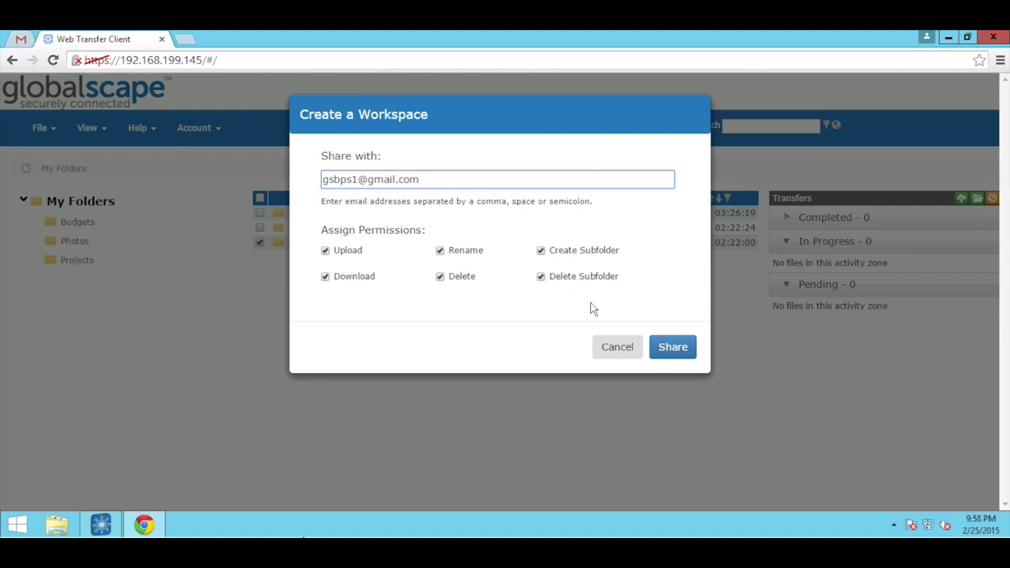
{"action": "left_click", "coordinate": [672, 348]}
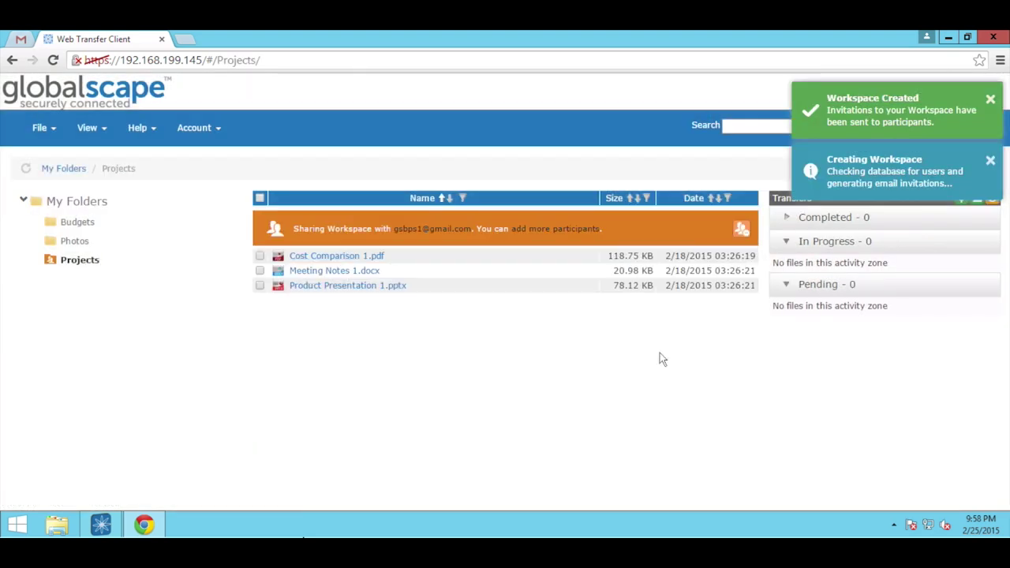
Check the form for adding Workspace participants and review the invited participant's permissions for the Projects Workspace
{"action": "left_click", "coordinate": [560, 229]}
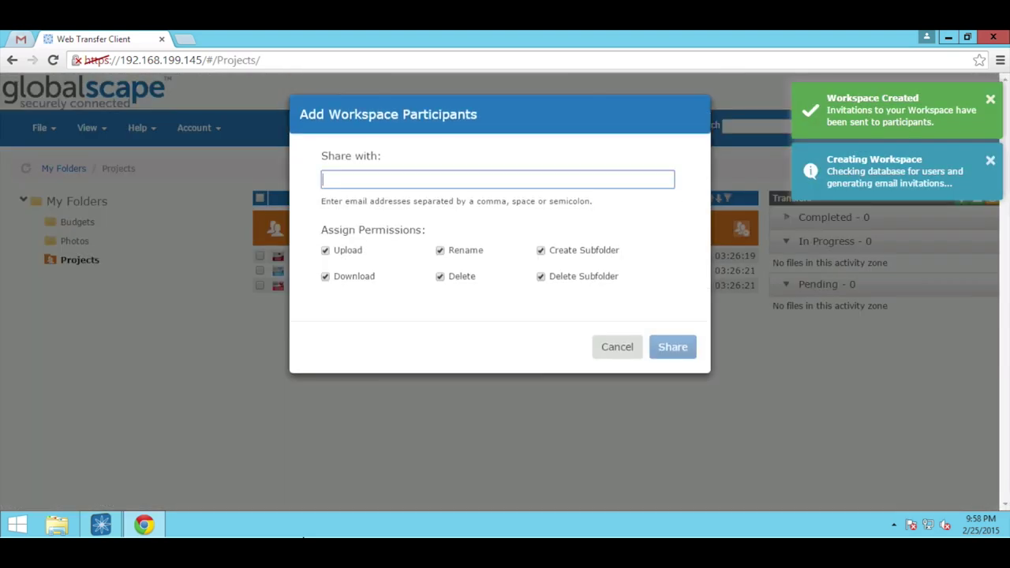
{"action": "left_click", "coordinate": [620, 351]}
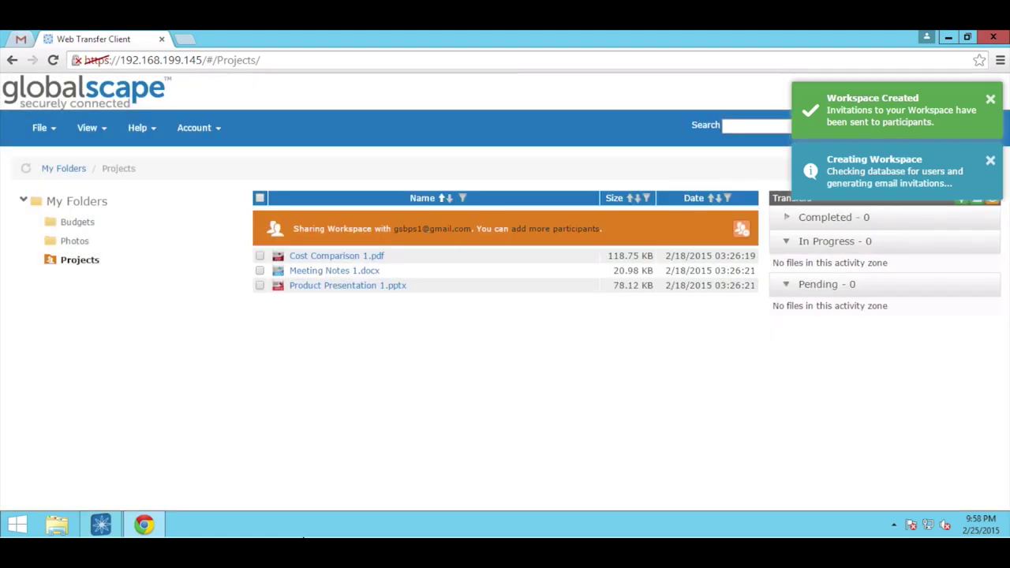
{"action": "left_click", "coordinate": [465, 234]}
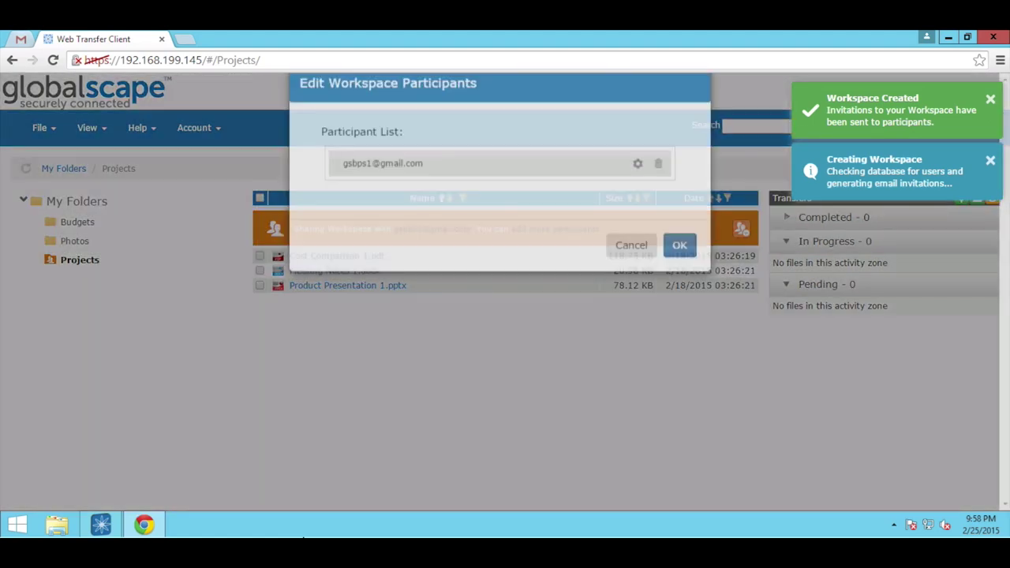
{"action": "left_click", "coordinate": [638, 195]}
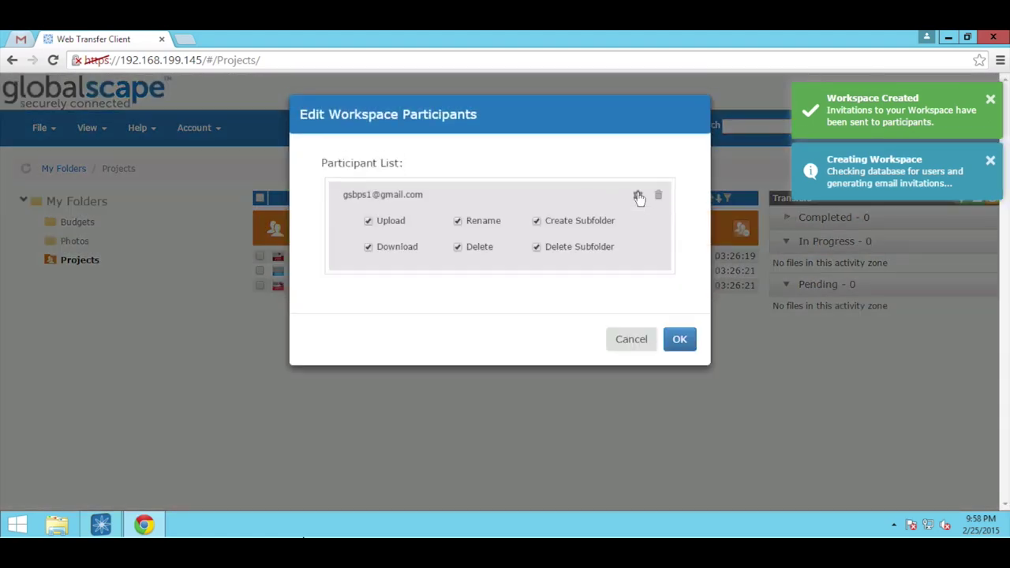
{"action": "left_click", "coordinate": [679, 339]}
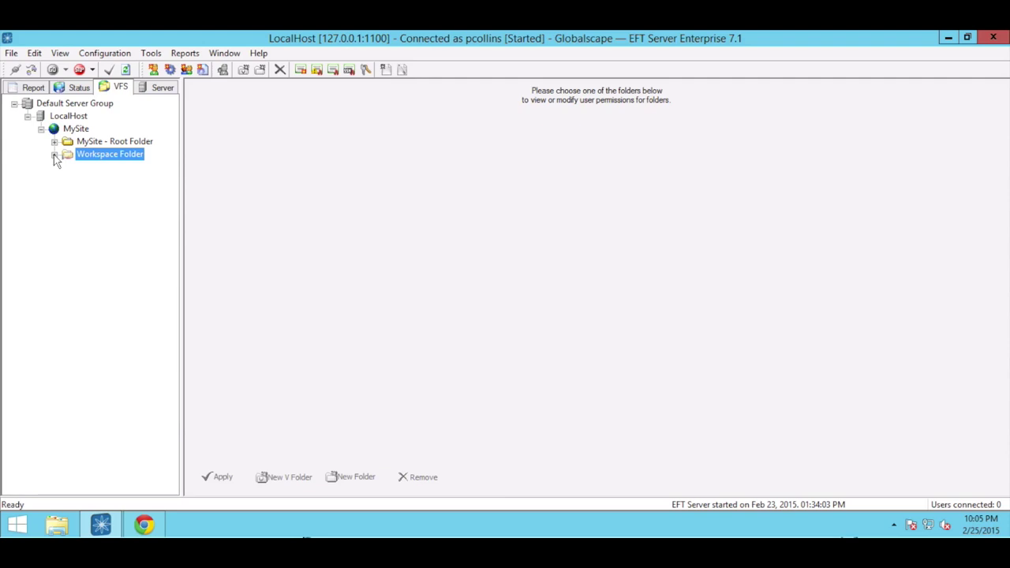
Examine the participant permissions and details of the Projects (user) Workspace under Workspace Folder on MySite
{"action": "left_click", "coordinate": [54, 155]}
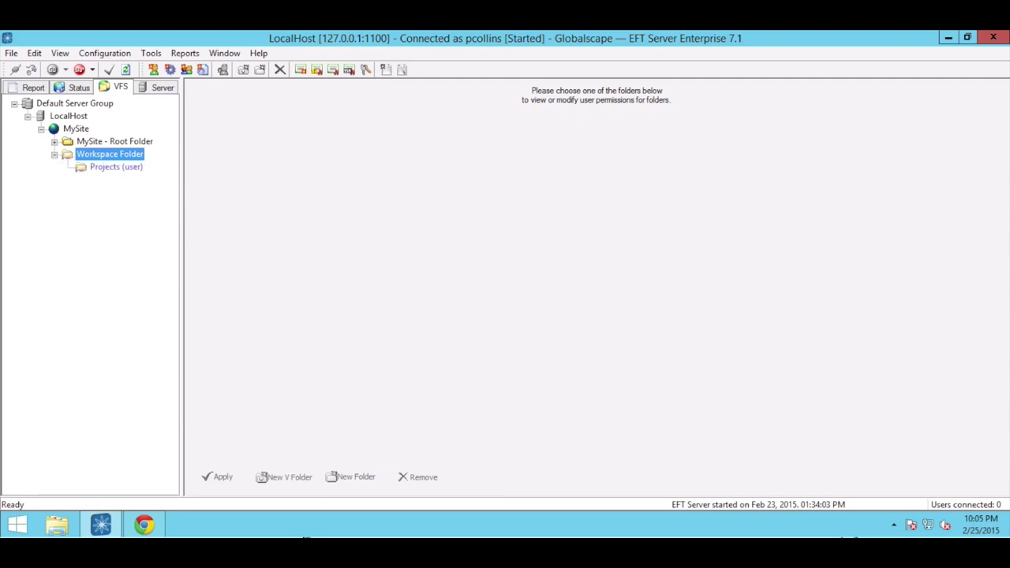
{"action": "left_click", "coordinate": [109, 169]}
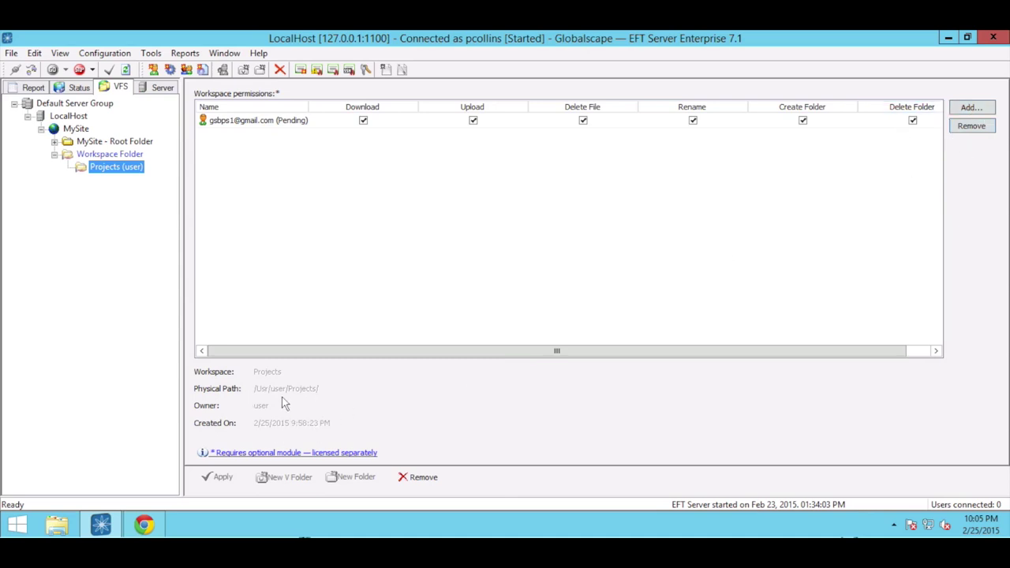
{"action": "left_click", "coordinate": [236, 124]}
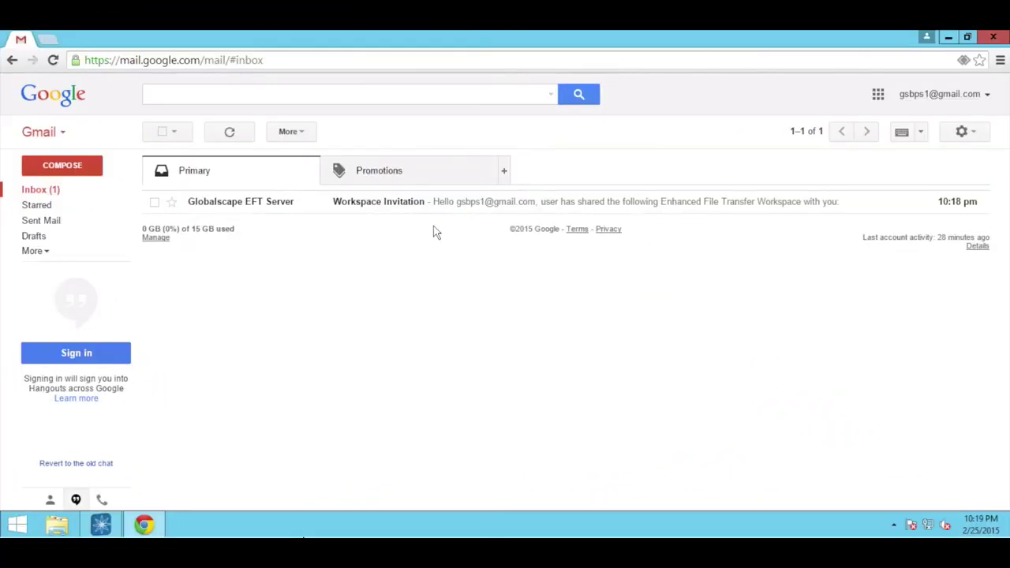
Follow the link in the Workspace Invitation e-mail, create a new account by entering and confirming its password, and close the registration page
{"action": "left_click", "coordinate": [413, 210]}
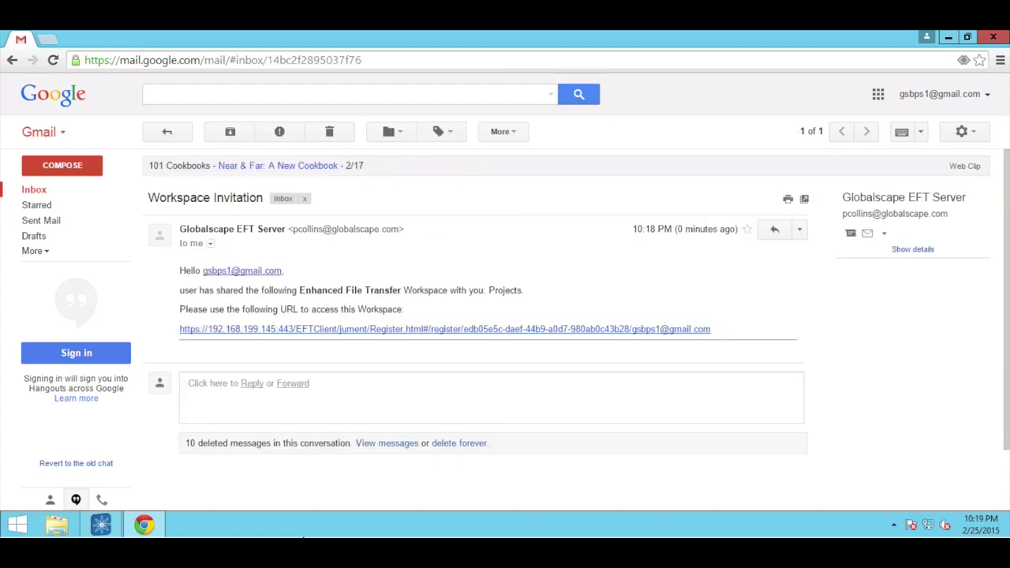
{"action": "left_click", "coordinate": [438, 329]}
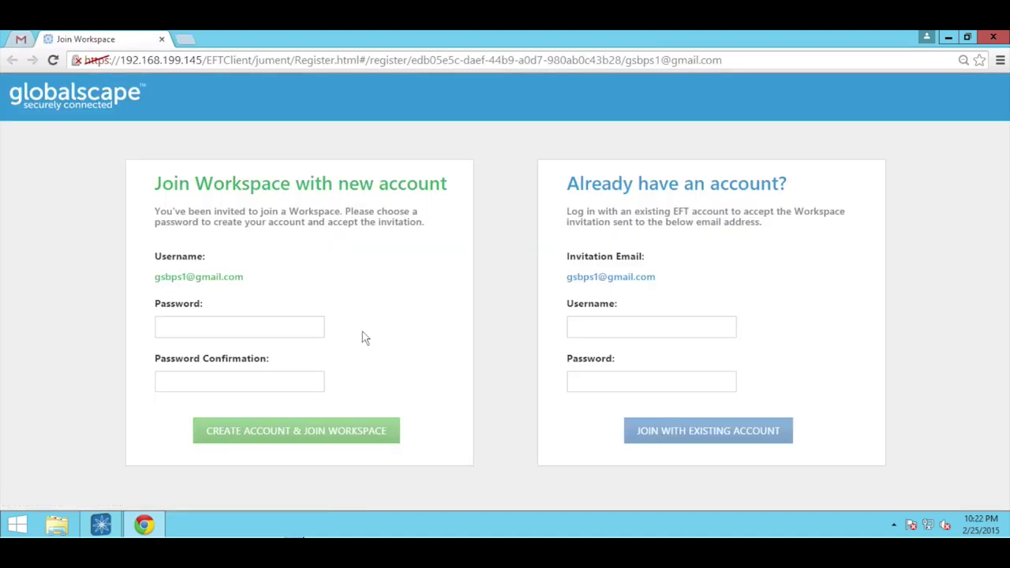
{"action": "left_click", "coordinate": [293, 328]}
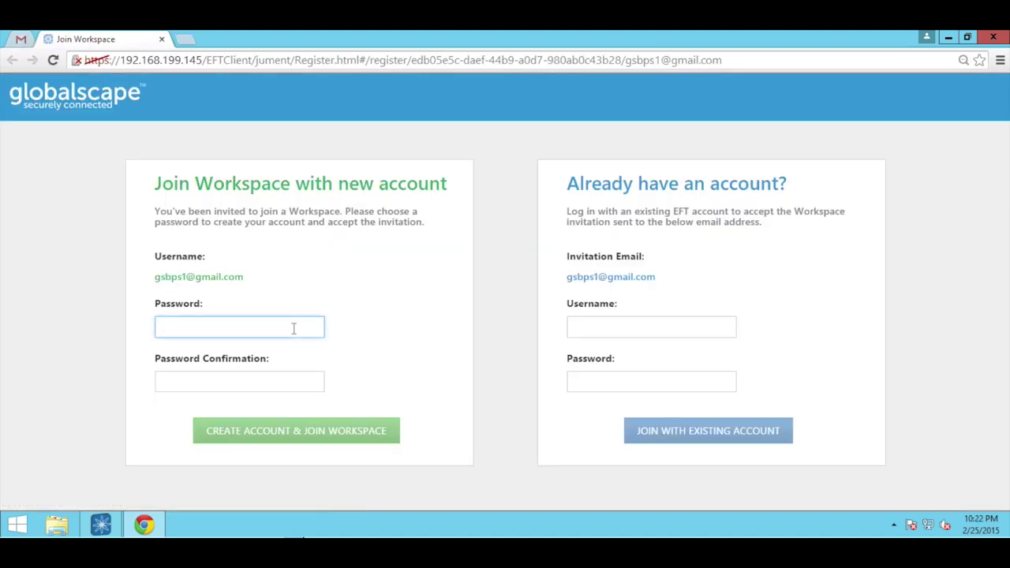
{"action": "type", "text": "******"}
{"action": "key", "text": "Tab"}
{"action": "type", "text": "******"}
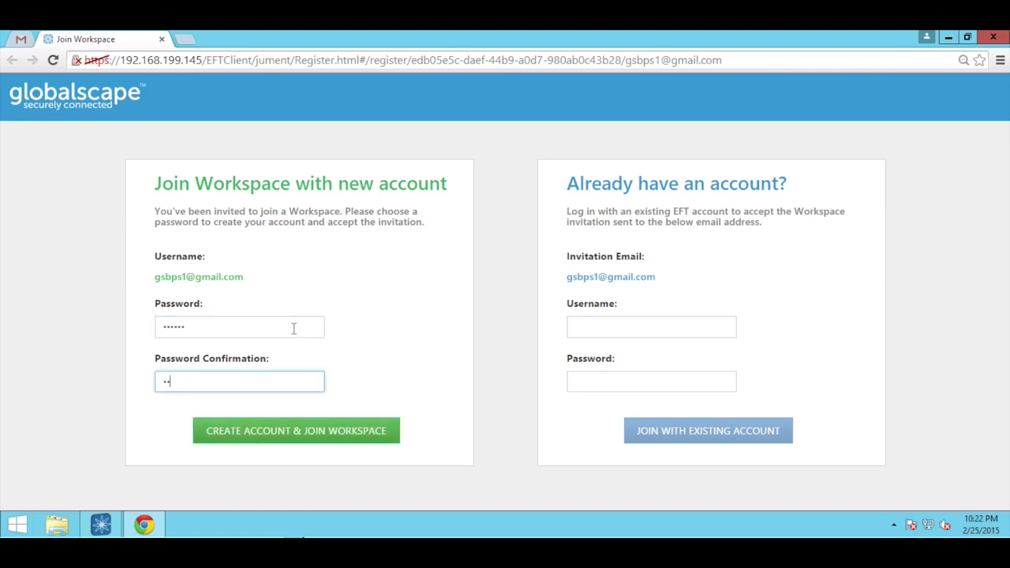
{"action": "key", "text": "Return"}
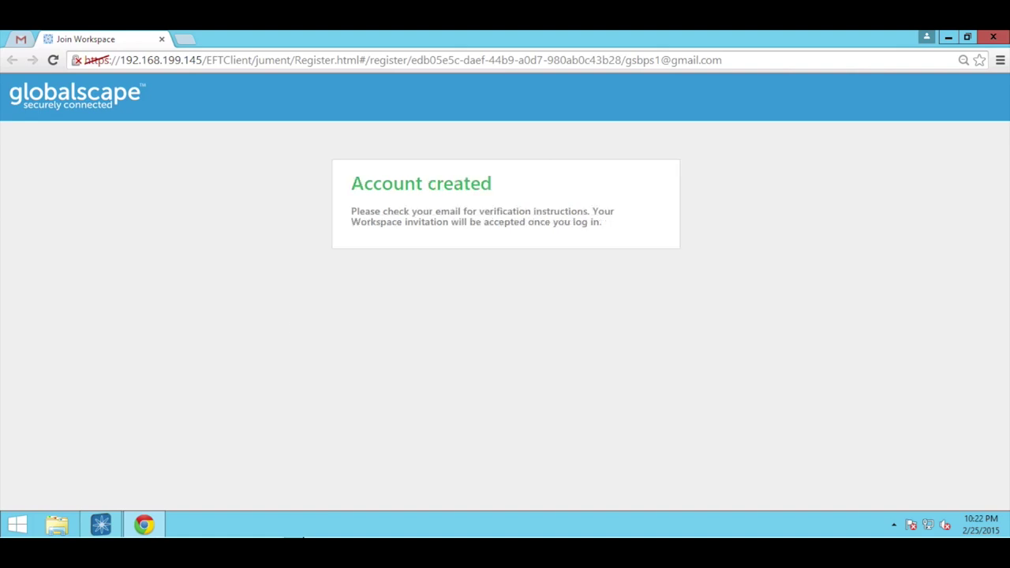
{"action": "key", "text": "ctrl+w"}
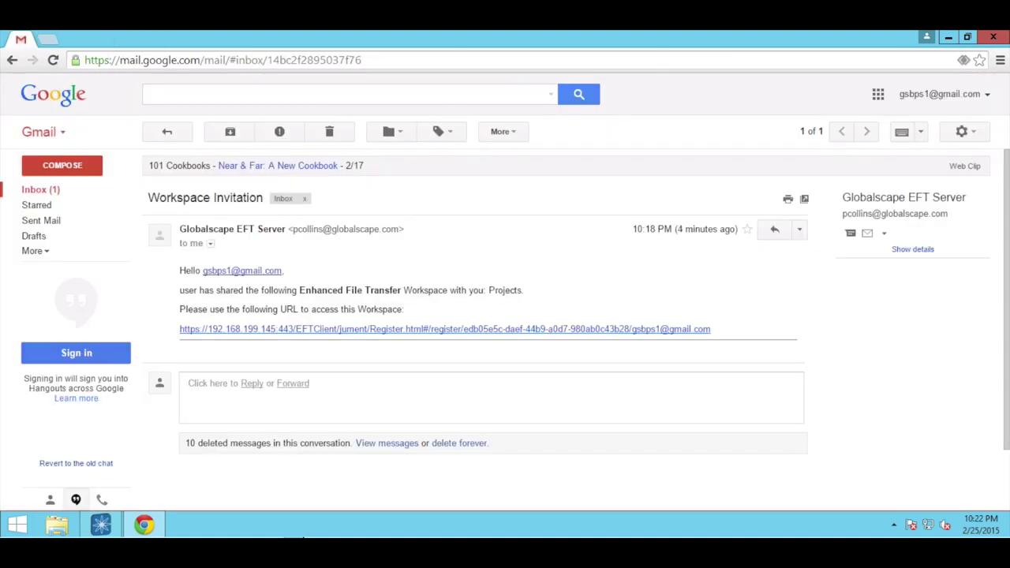
Verify the new account through the link in the "Verify your EFT account" e-mail and open the joined Projects (user) Workspace
{"action": "left_click", "coordinate": [167, 135]}
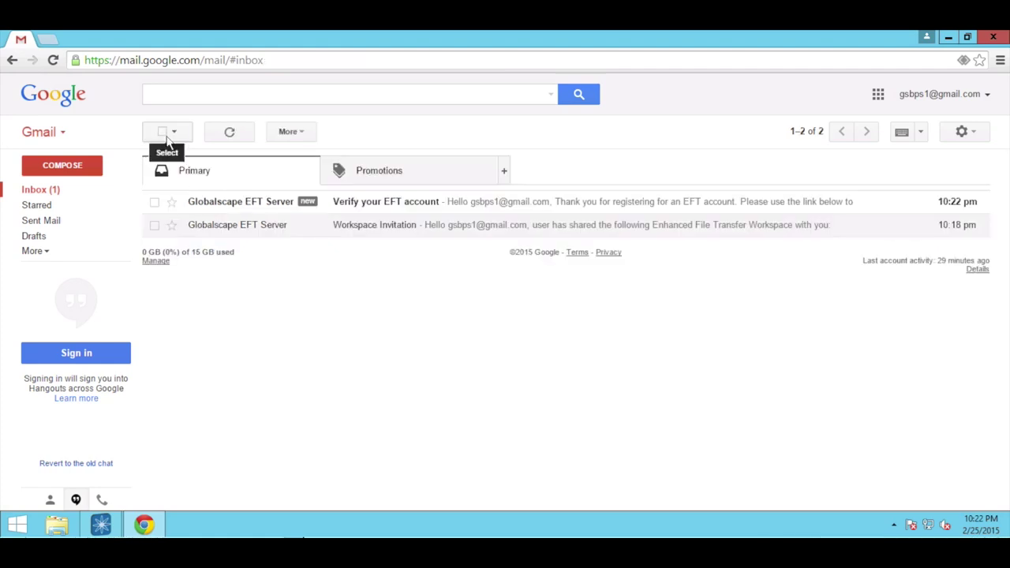
{"action": "left_click", "coordinate": [203, 202]}
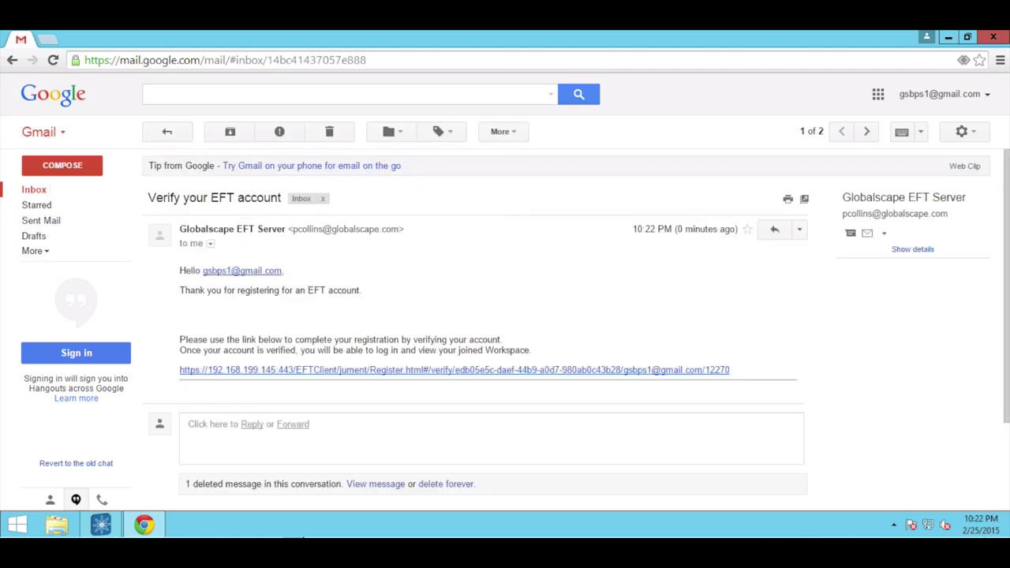
{"action": "left_click", "coordinate": [321, 370]}
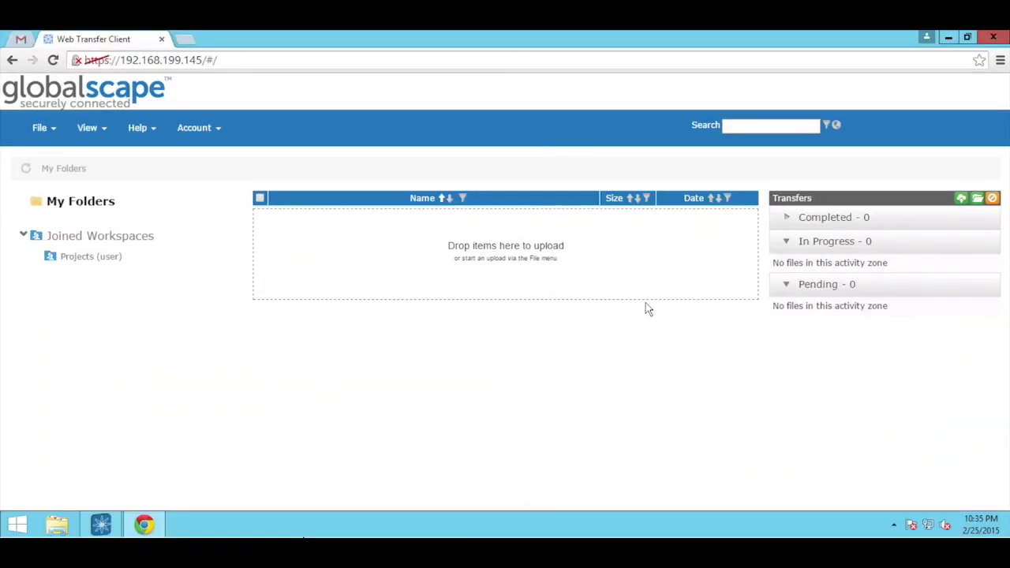
{"action": "left_click", "coordinate": [123, 256]}
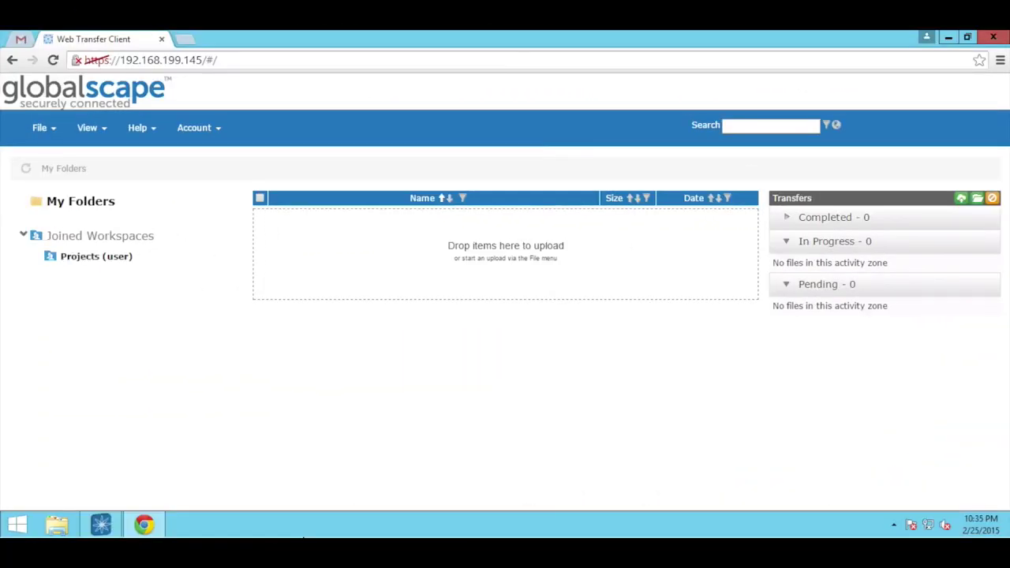